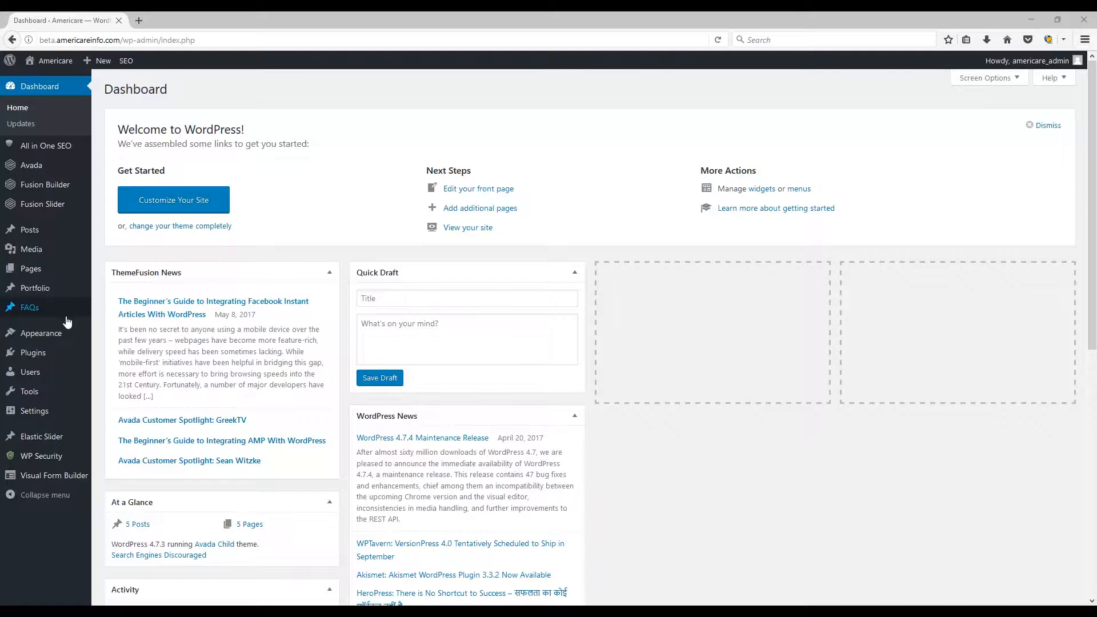
Step: Open the Widgets page and expand the Visual Editor widget inside Footer Widget 1
{"action": "mouse_move", "coordinate": [47, 340]}
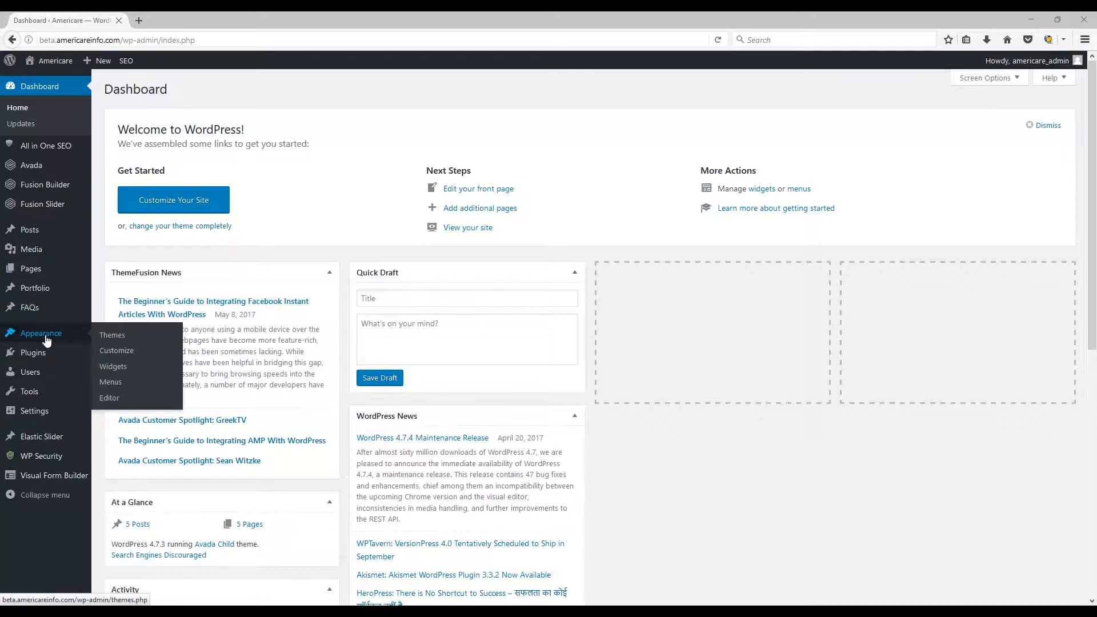
{"action": "left_click", "coordinate": [111, 369]}
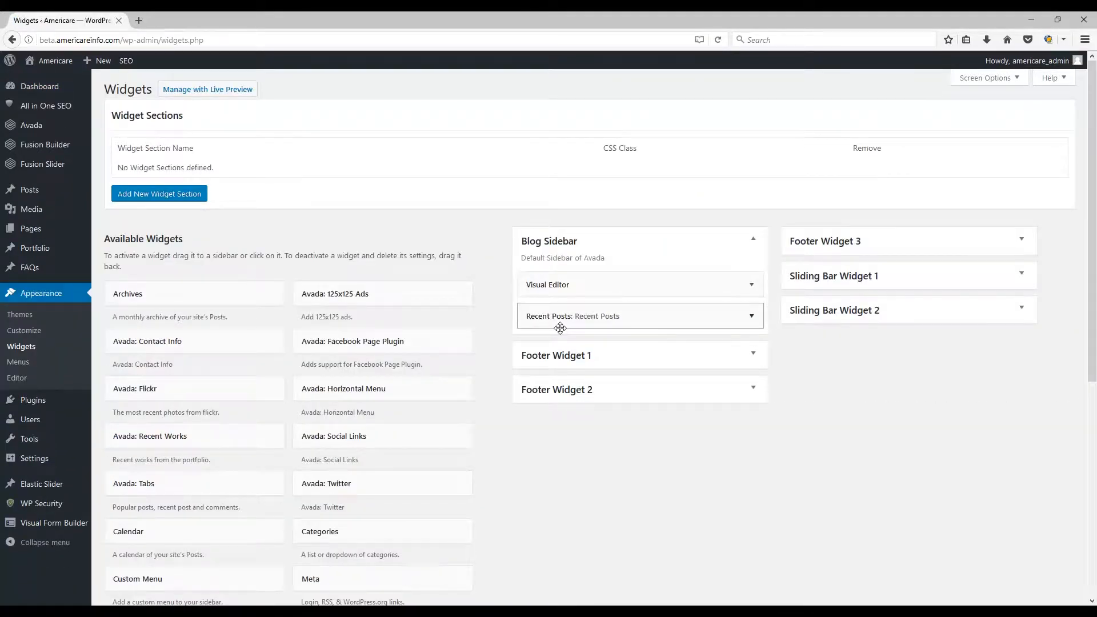
{"action": "scroll", "coordinate": [559, 328], "scroll_direction": "down", "scroll_amount": 2}
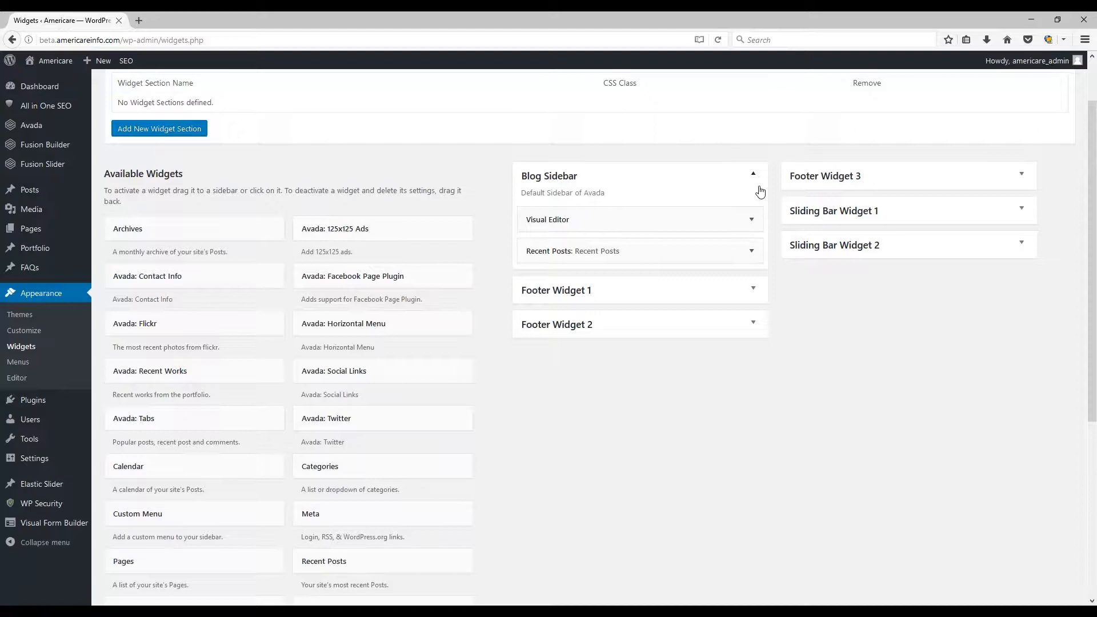
{"action": "left_click", "coordinate": [751, 291]}
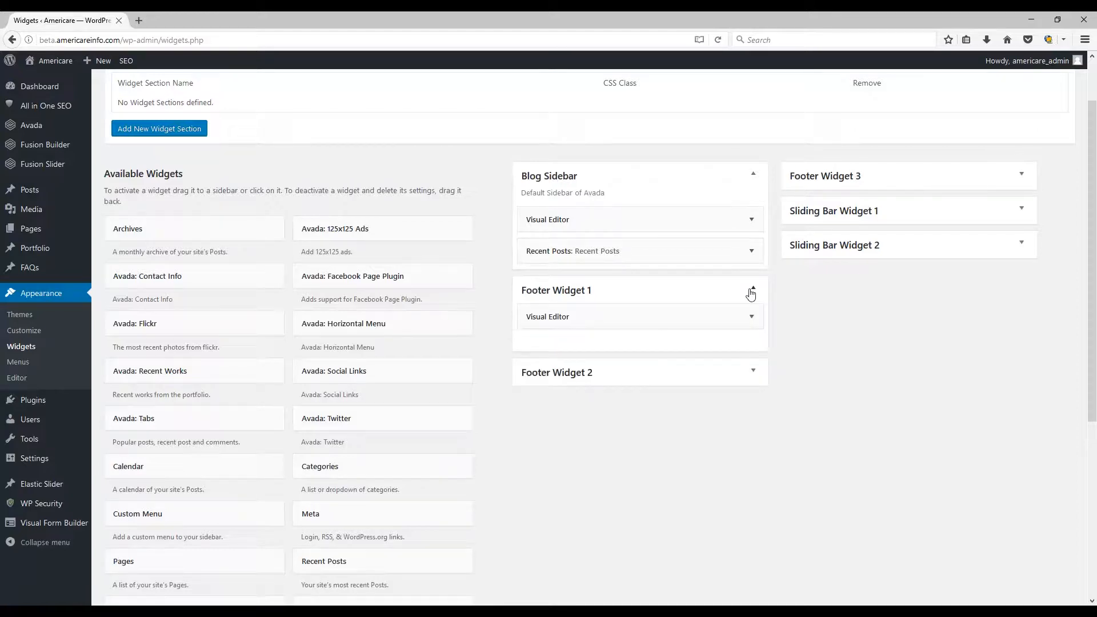
{"action": "scroll", "coordinate": [750, 294], "scroll_direction": "down", "scroll_amount": 3}
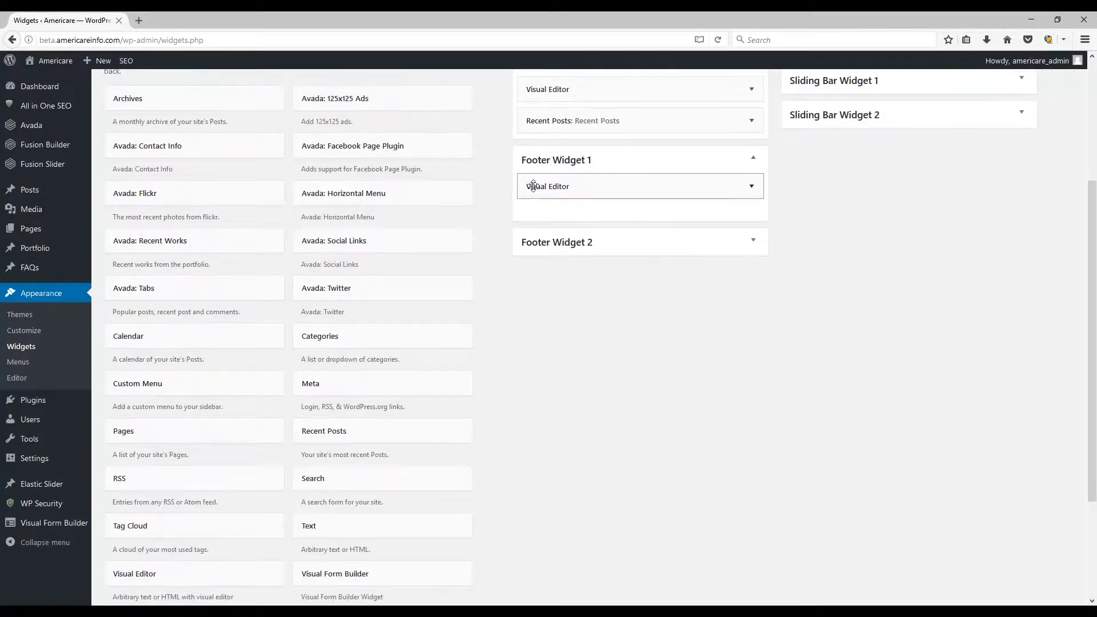
{"action": "left_click", "coordinate": [751, 186]}
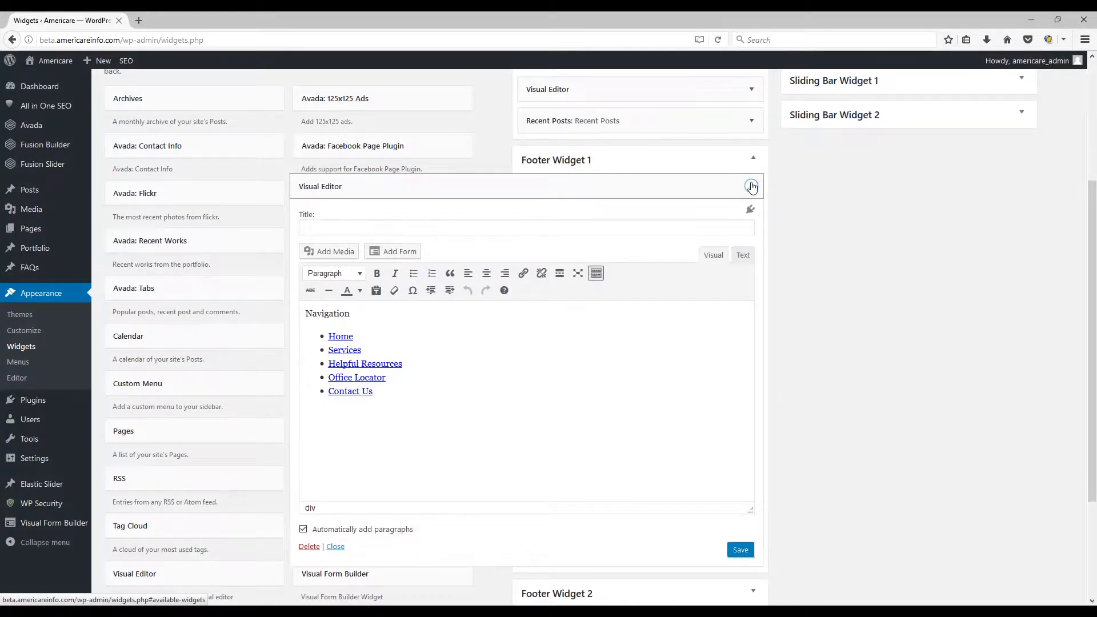
Step: Examine the title field and the Home and Services links in Footer Widget 1's Visual Editor, and collapse the widget
{"action": "left_click", "coordinate": [632, 336]}
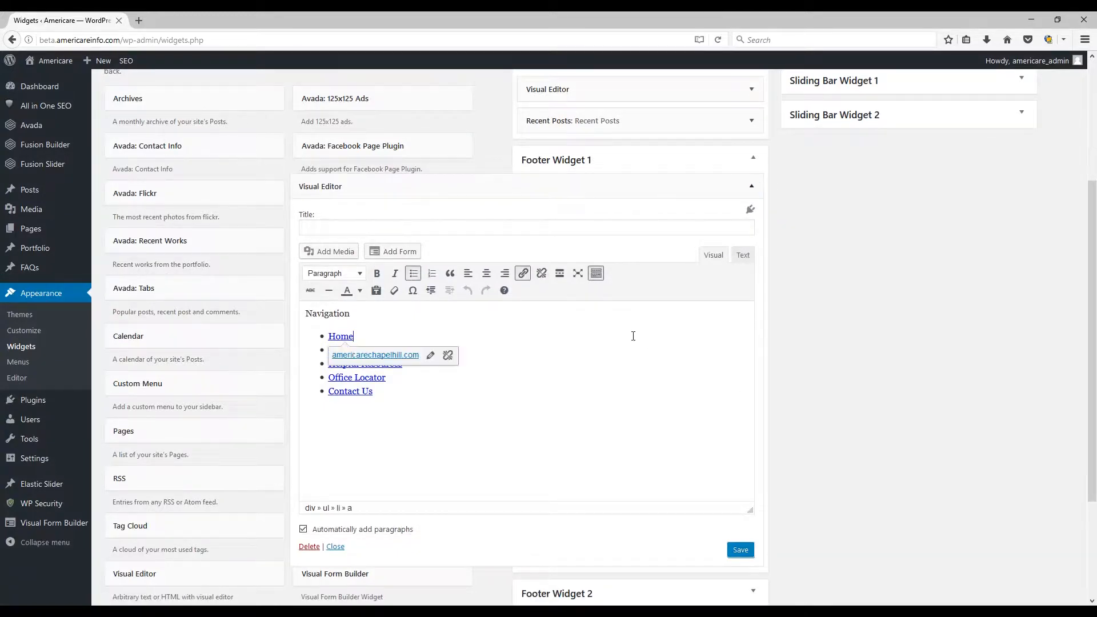
{"action": "left_click", "coordinate": [468, 323]}
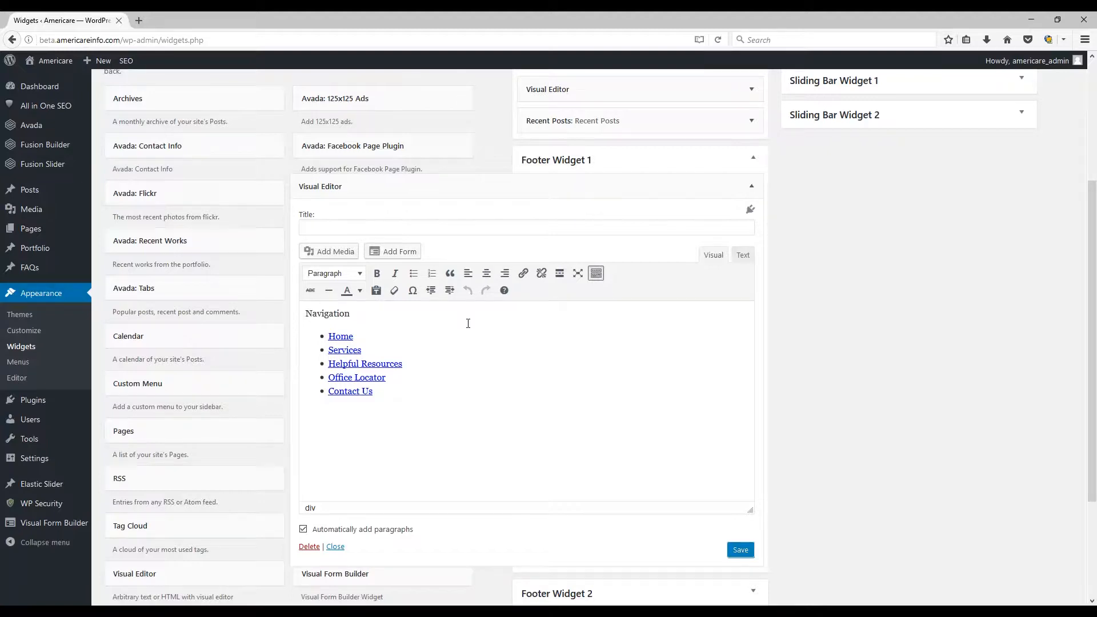
{"action": "scroll", "coordinate": [468, 323], "scroll_direction": "down", "scroll_amount": 2}
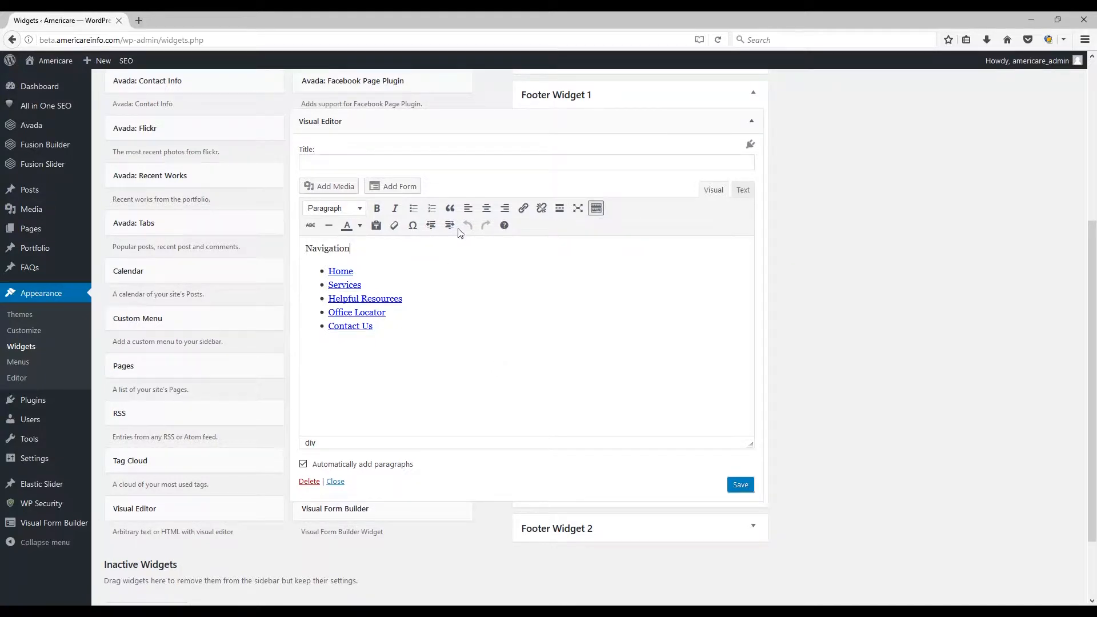
{"action": "left_click", "coordinate": [416, 164]}
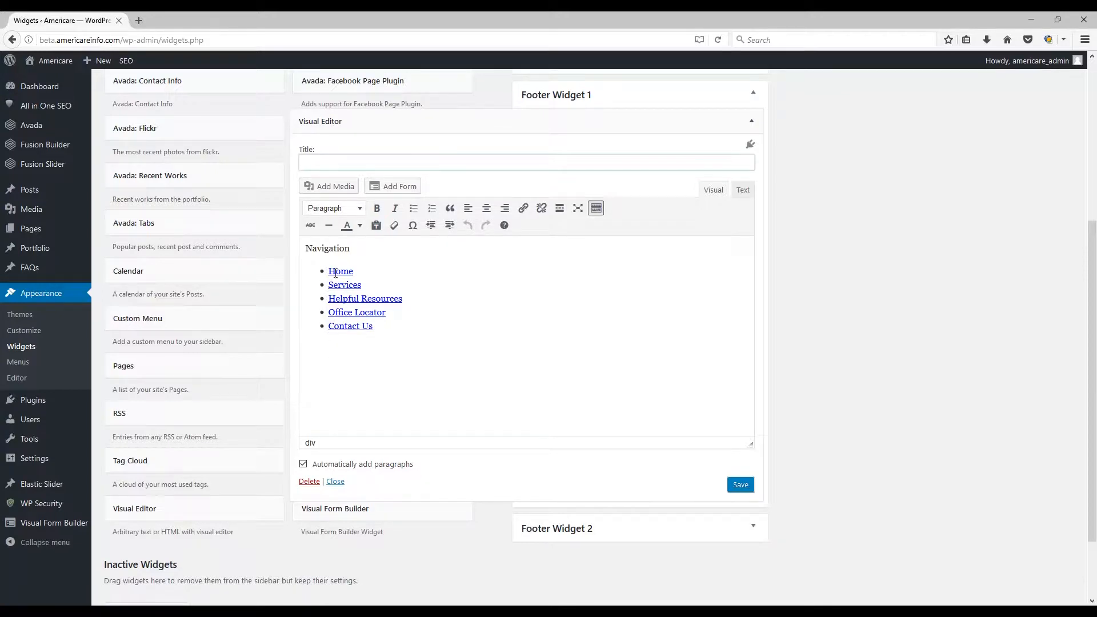
{"action": "left_click", "coordinate": [541, 280]}
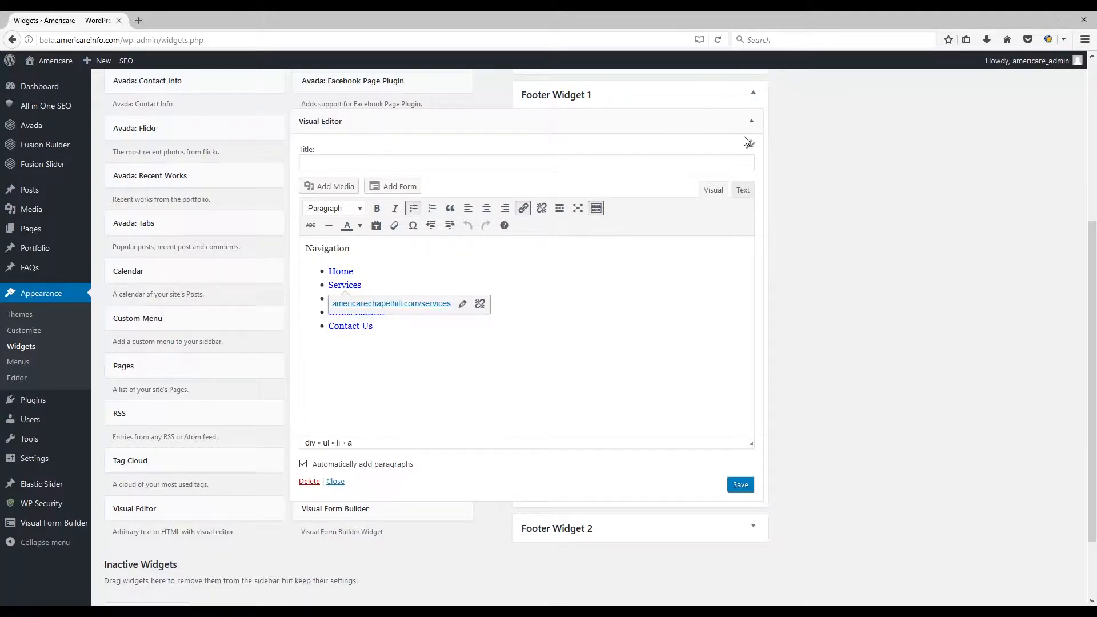
{"action": "left_click", "coordinate": [751, 122]}
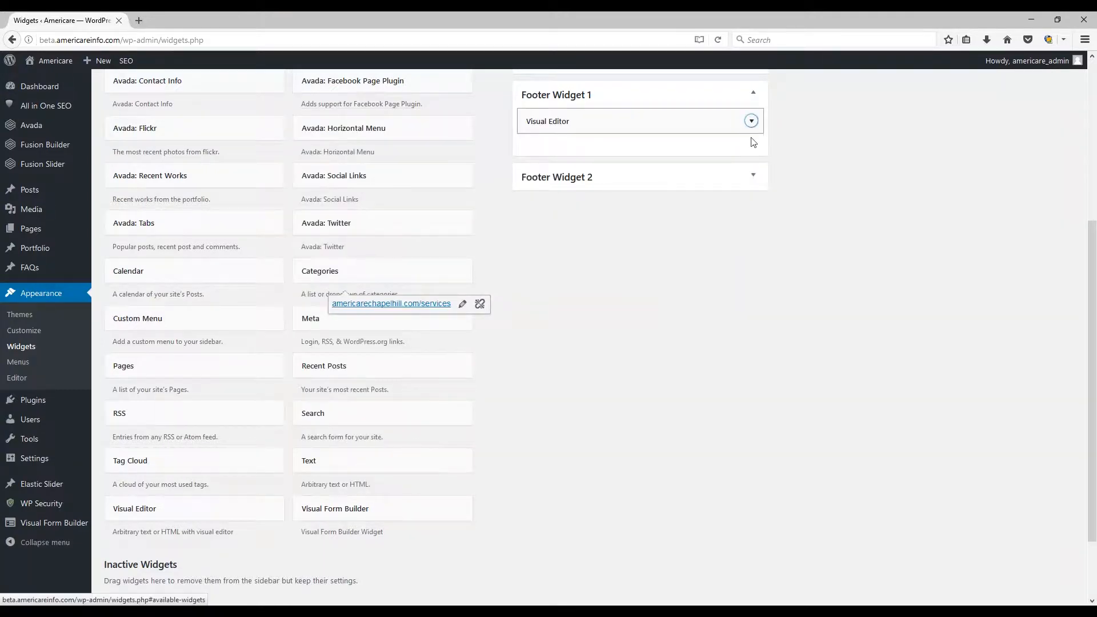
Step: Inspect the Visual Editor contents of Footer Widget 2 and Footer Widget 3, and collapse both widgets
{"action": "left_click", "coordinate": [754, 178]}
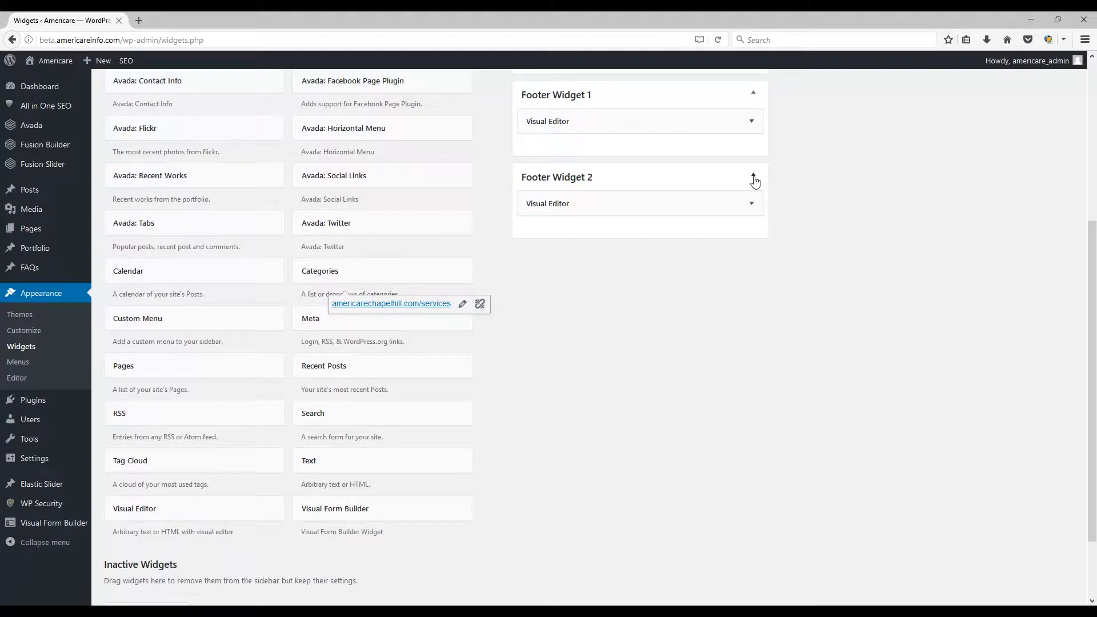
{"action": "left_click", "coordinate": [753, 204]}
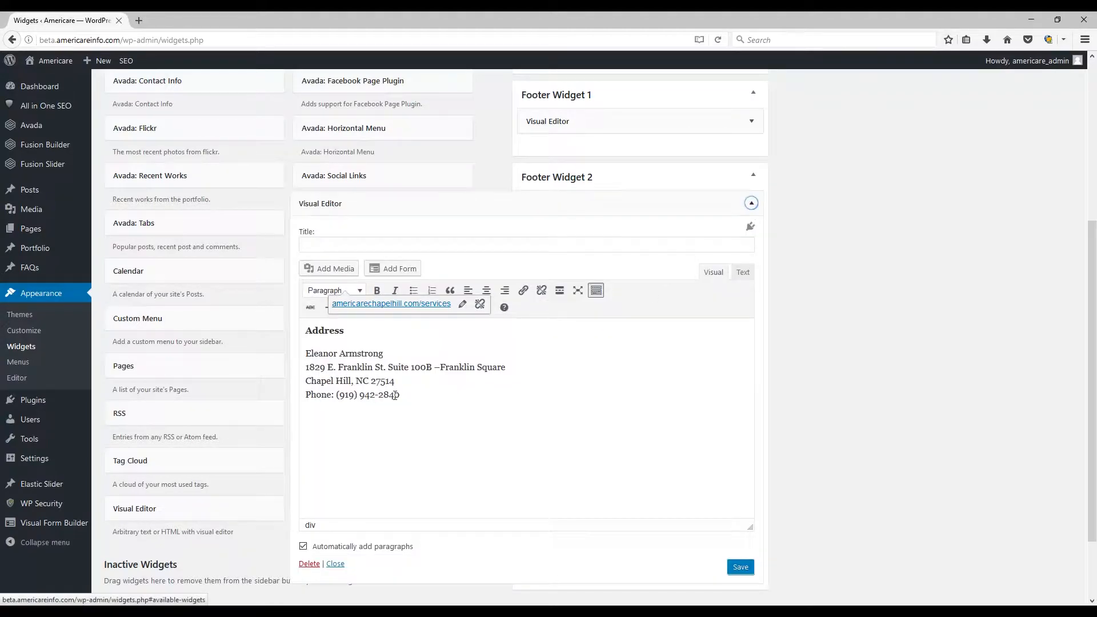
{"action": "scroll", "coordinate": [465, 409], "scroll_direction": "up", "scroll_amount": 3}
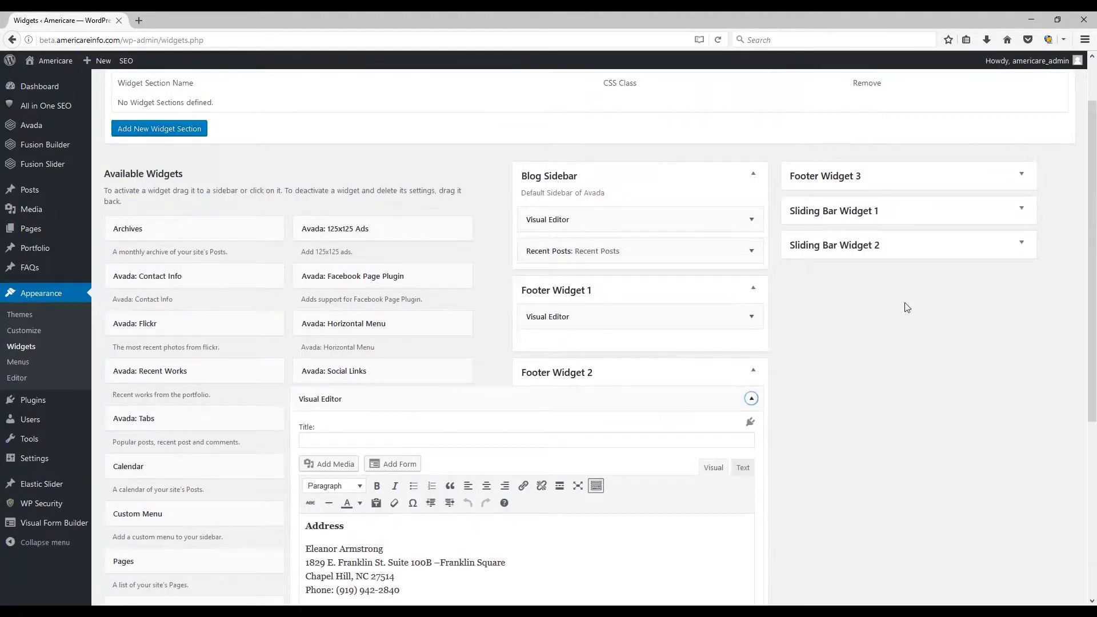
{"action": "left_click", "coordinate": [1021, 177]}
{"action": "left_click", "coordinate": [1022, 207]}
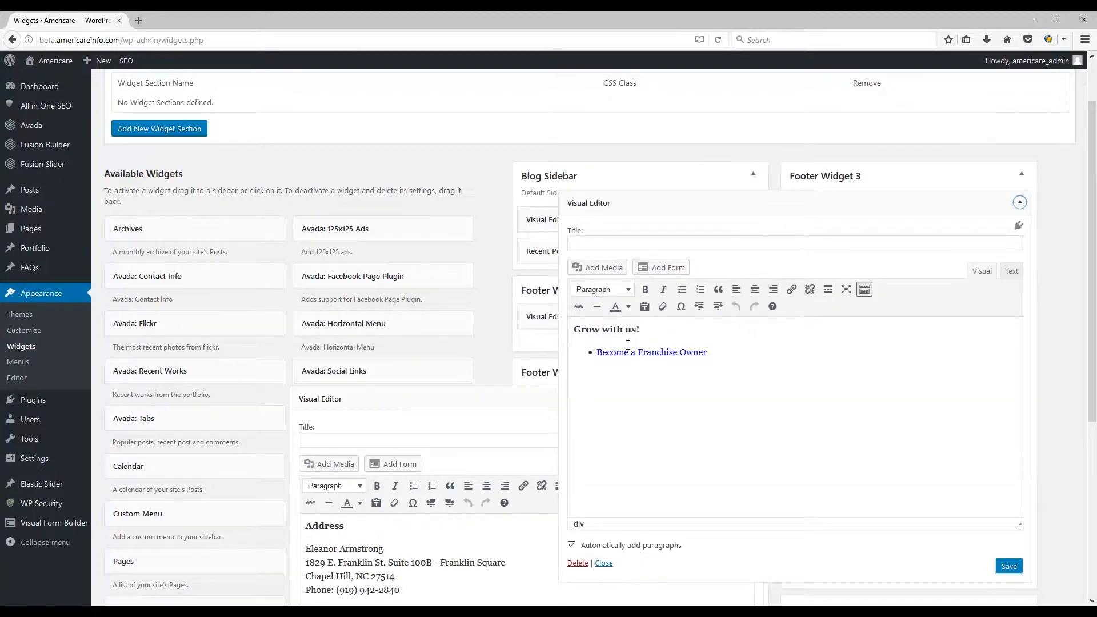
{"action": "left_click", "coordinate": [1020, 202]}
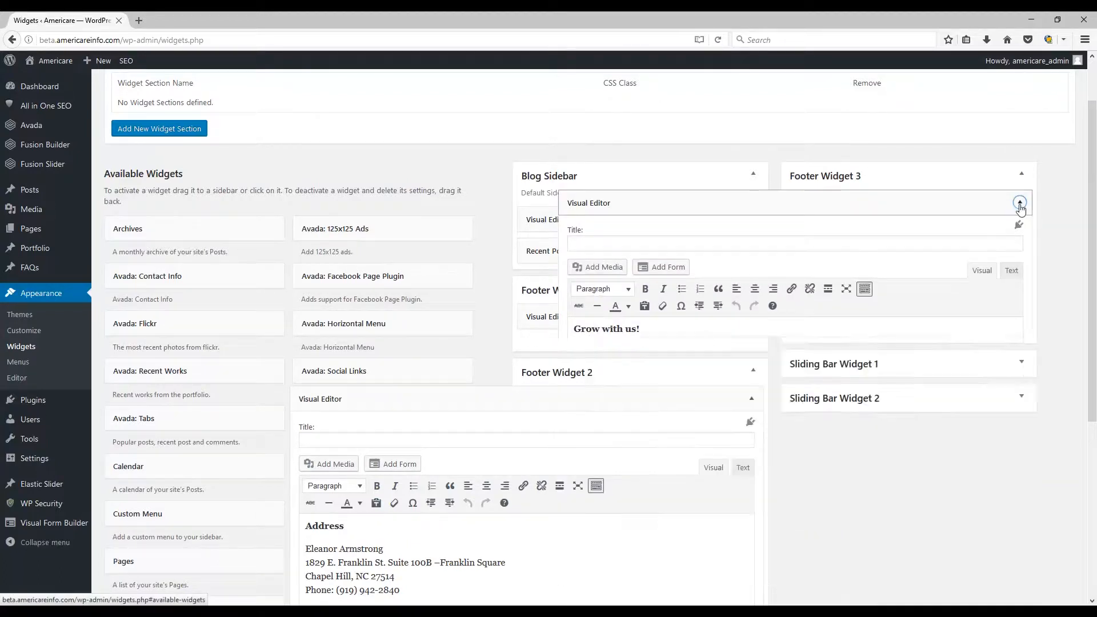
{"action": "left_click", "coordinate": [751, 398]}
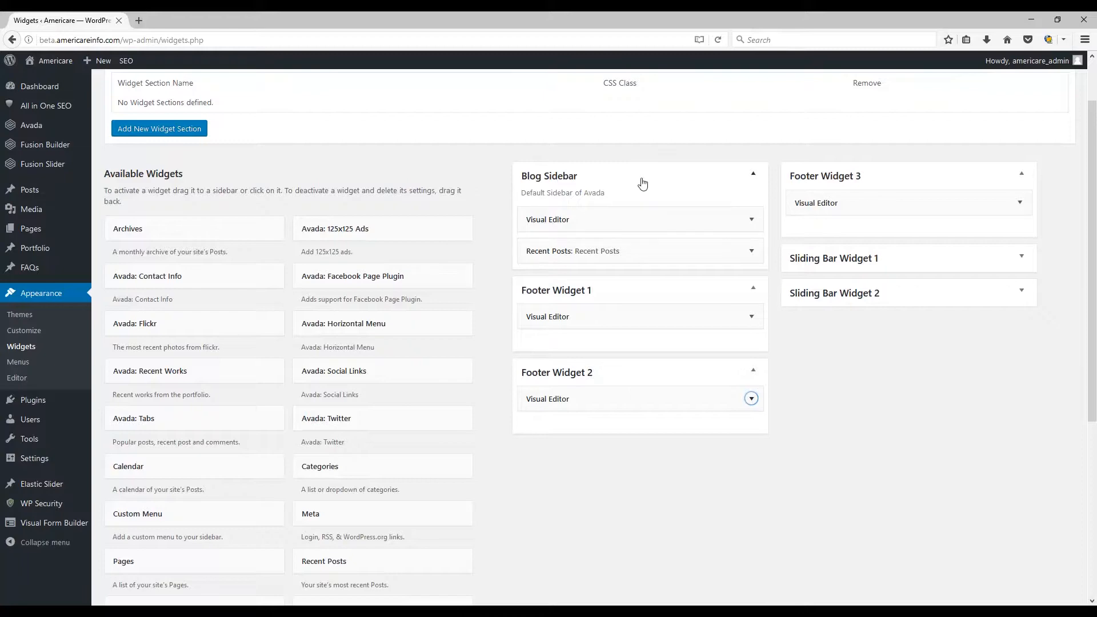
Step: Review the Visual Editor in Footer Widget 1 again down to its save option, and collapse it
{"action": "left_click", "coordinate": [751, 316]}
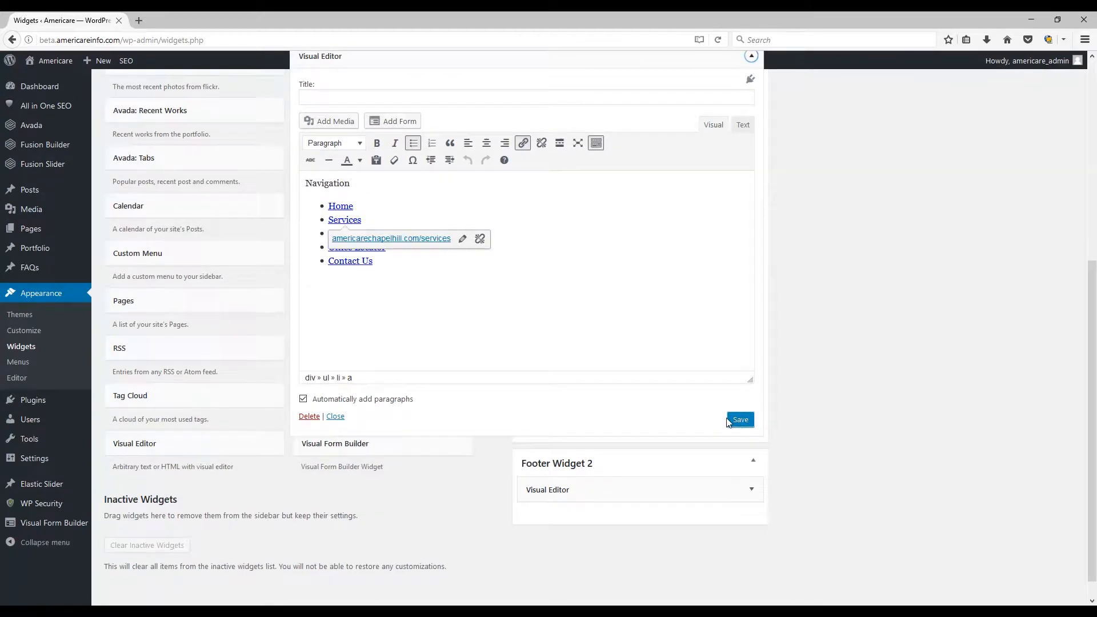
{"action": "scroll", "coordinate": [729, 422], "scroll_direction": "up", "scroll_amount": 2}
{"action": "left_click", "coordinate": [751, 187]}
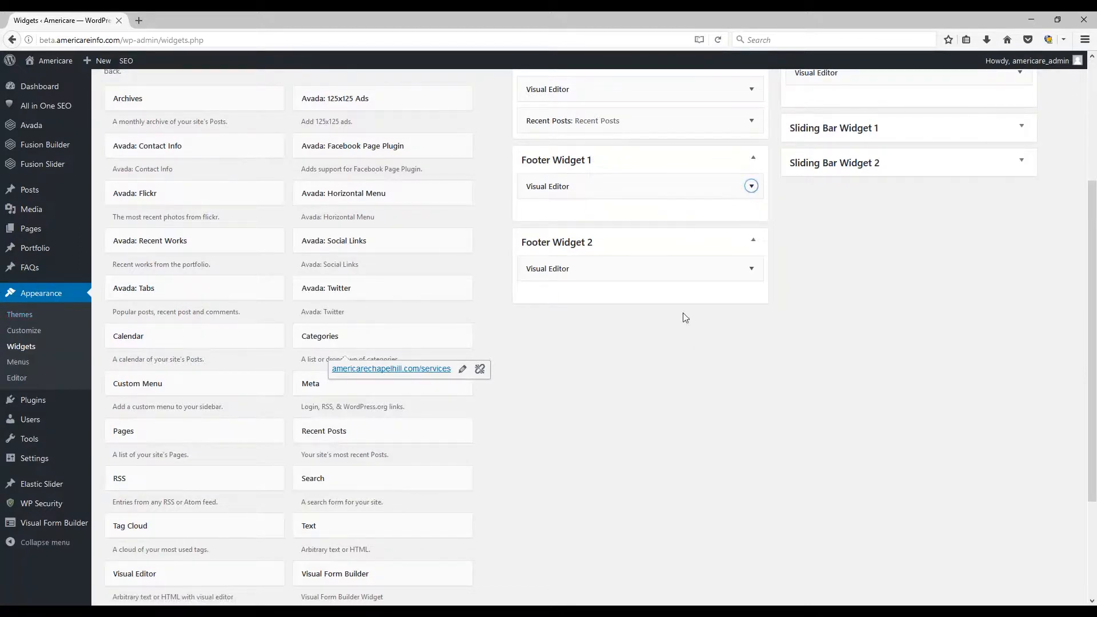
{"action": "left_click", "coordinate": [675, 349]}
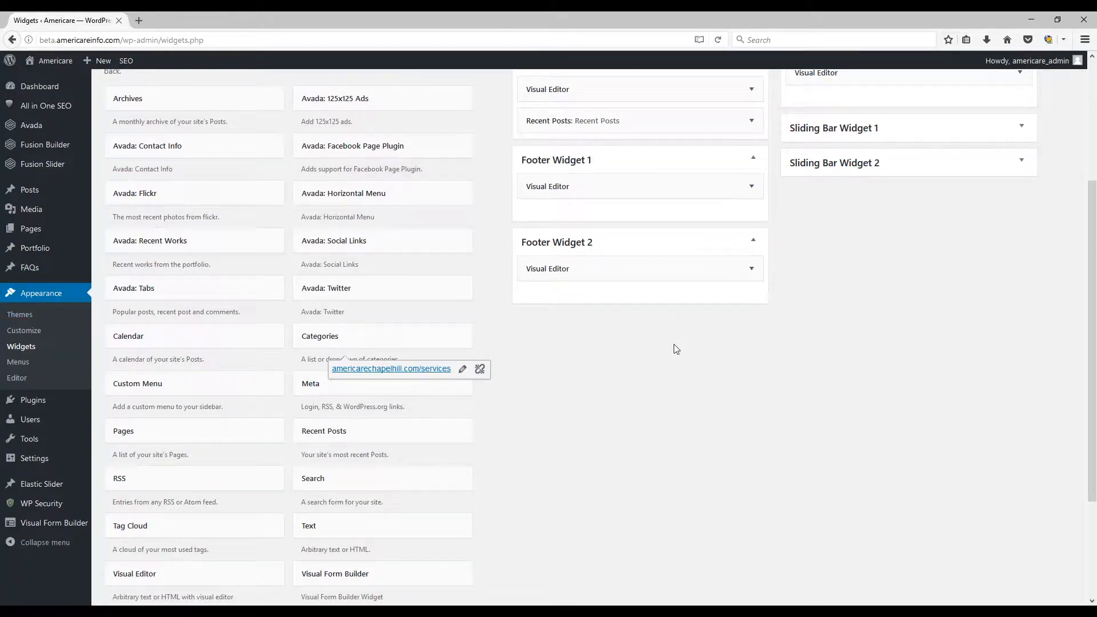
Step: Open the Menus page and try moving Services below Resources in the Main Menu and back
{"action": "left_click", "coordinate": [23, 366]}
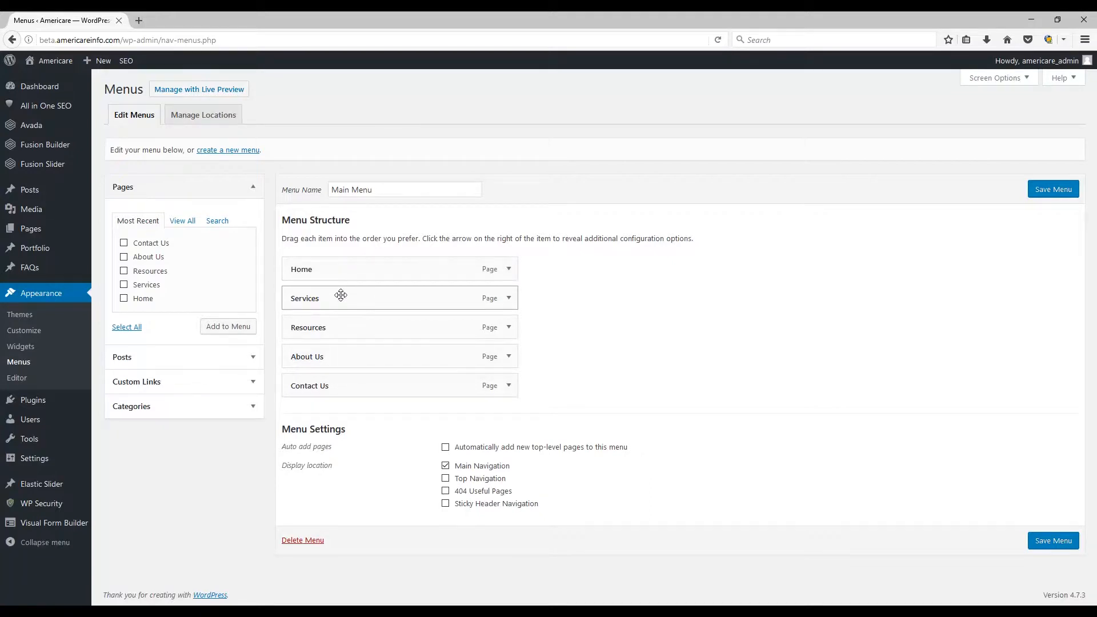
{"action": "left_click_drag", "start_coordinate": [341, 295], "coordinate": [340, 335]}
{"action": "left_click_drag", "start_coordinate": [341, 297], "coordinate": [341, 291]}
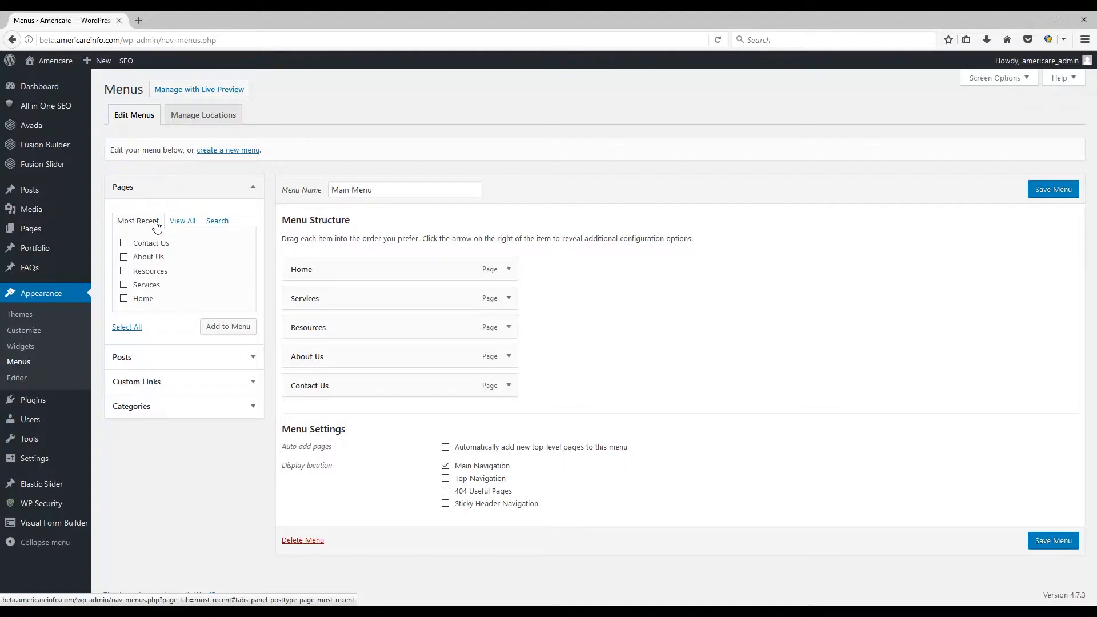
Step: Add the Contact Us page to the Main Menu from the full page list and nest it as a sub item under Resources
{"action": "left_click", "coordinate": [177, 225]}
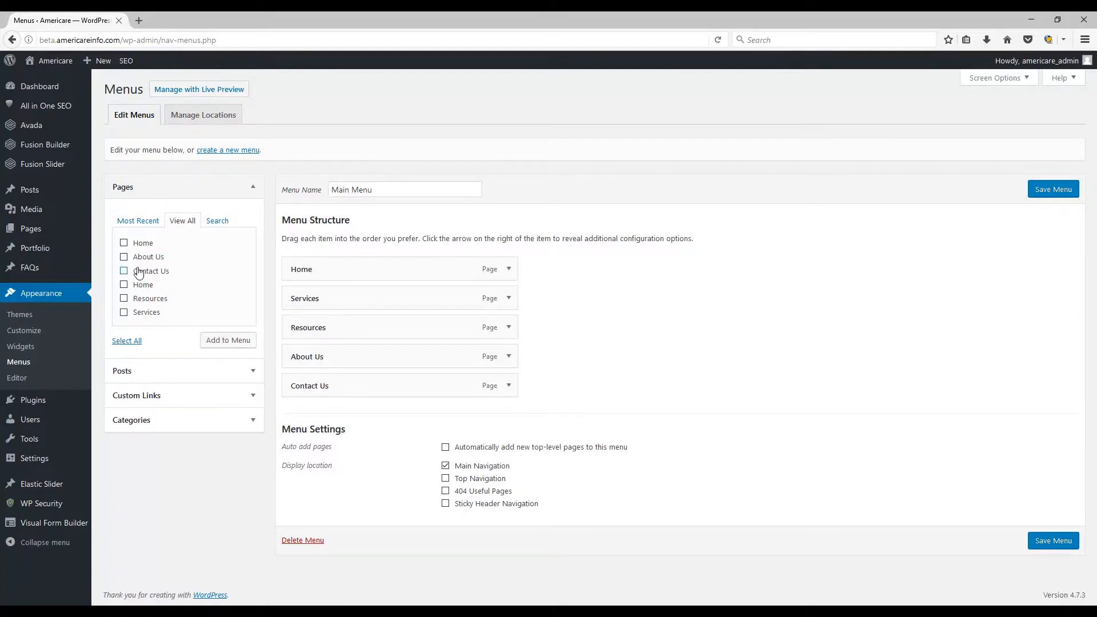
{"action": "left_click", "coordinate": [229, 345]}
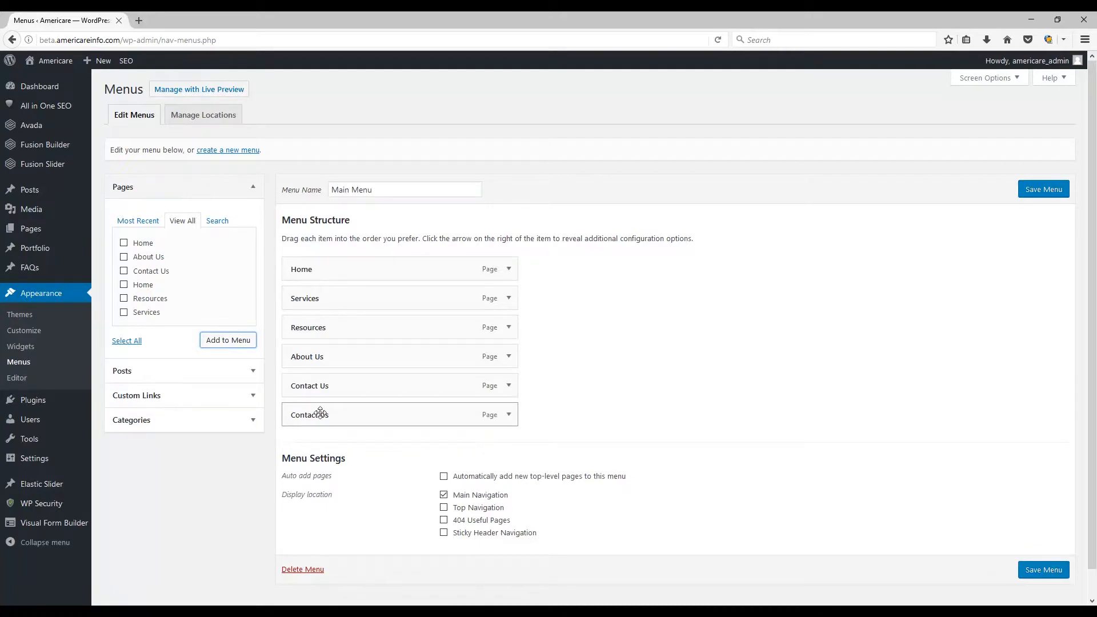
{"action": "mouse_move", "coordinate": [315, 411]}
{"action": "left_mouse_down"}
{"action": "mouse_move", "coordinate": [323, 293]}
{"action": "mouse_move", "coordinate": [311, 409]}
{"action": "mouse_move", "coordinate": [320, 434]}
{"action": "mouse_move", "coordinate": [322, 423]}
{"action": "left_mouse_up"}
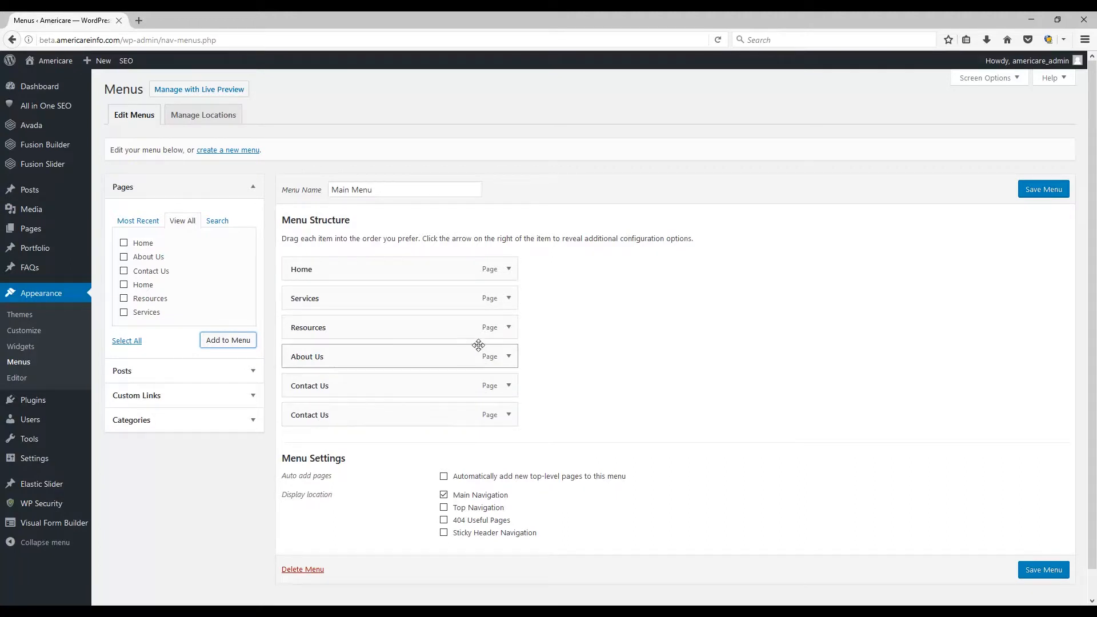
{"action": "left_click", "coordinate": [564, 88]}
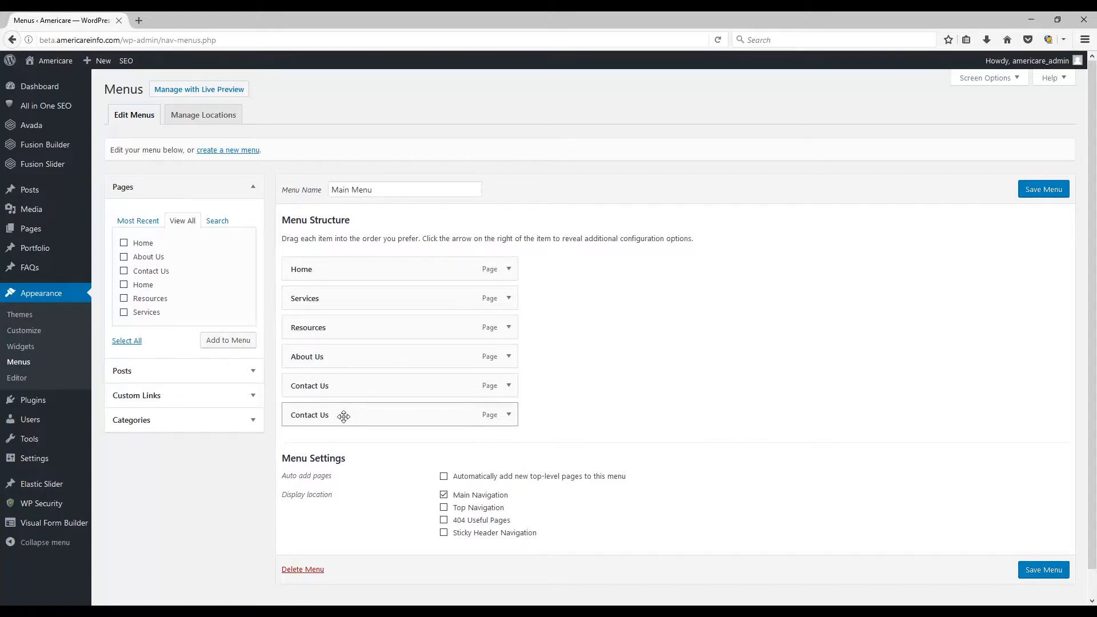
{"action": "left_click_drag", "start_coordinate": [334, 416], "coordinate": [355, 414]}
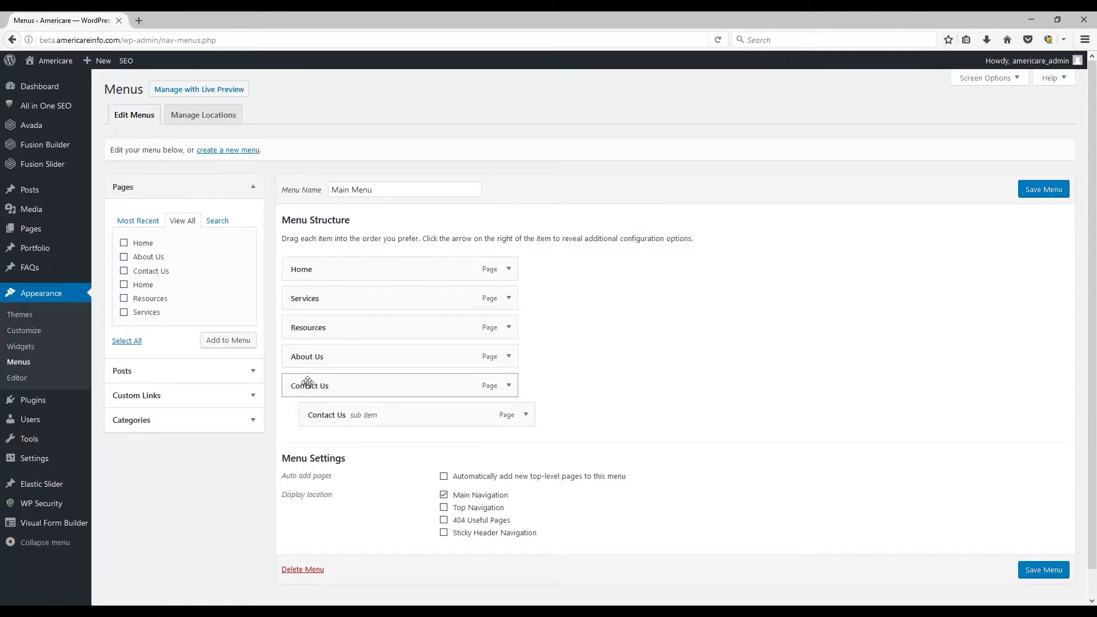
{"action": "left_click_drag", "start_coordinate": [335, 413], "coordinate": [336, 348]}
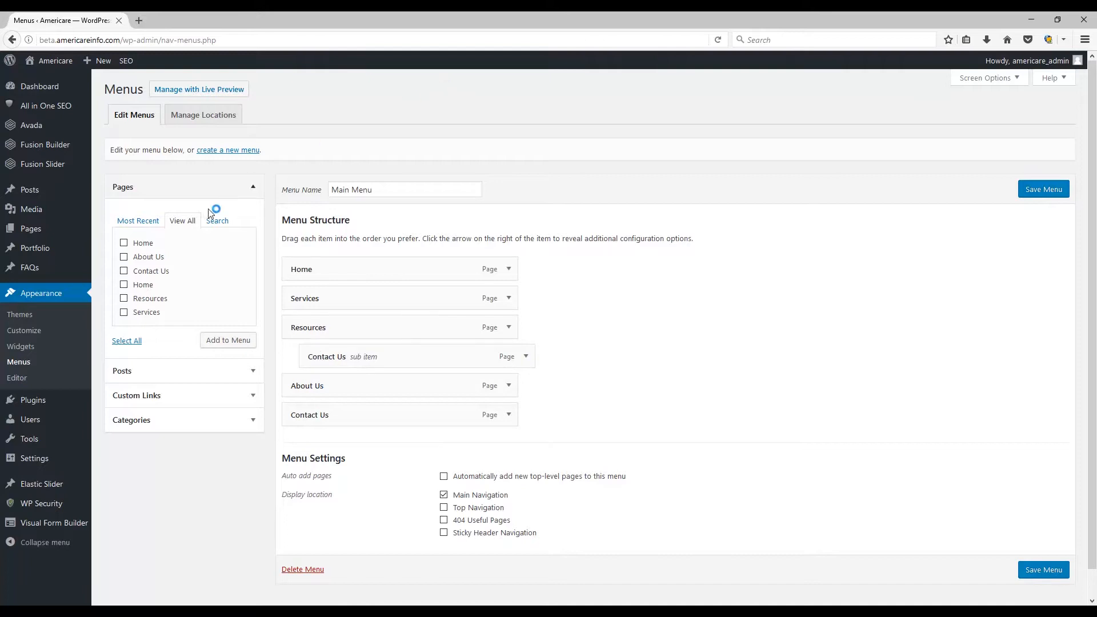
Step: Add the About Us page and the second listed Home page to the Main Menu
{"action": "left_click", "coordinate": [143, 258]}
{"action": "left_click", "coordinate": [144, 271]}
{"action": "left_click", "coordinate": [143, 285]}
{"action": "left_click", "coordinate": [144, 272]}
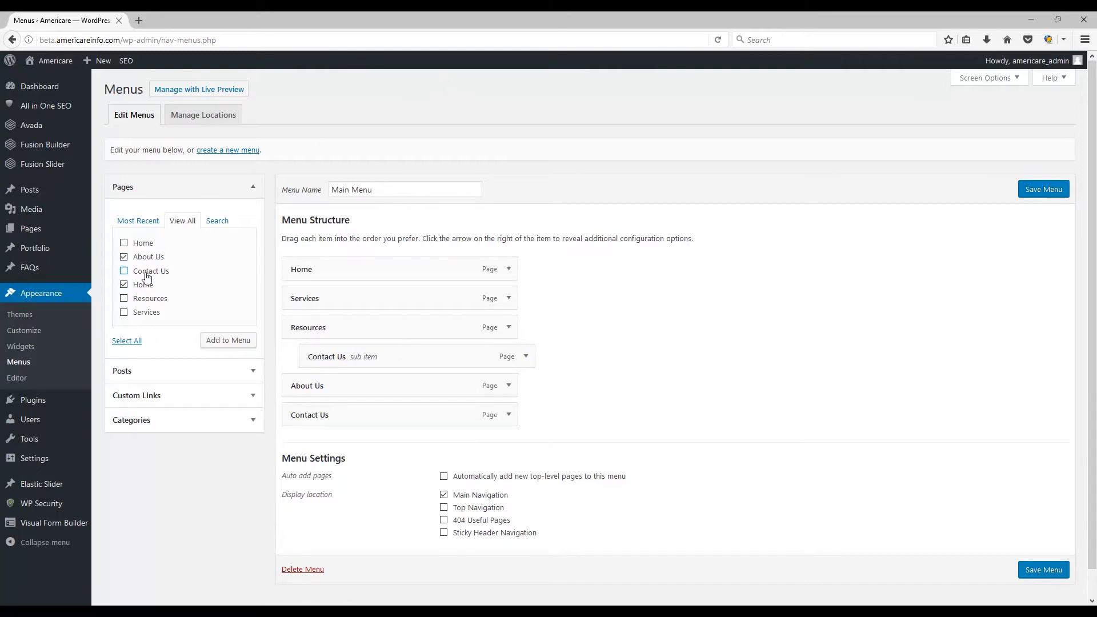
{"action": "left_click", "coordinate": [231, 340]}
Step: Nest the new About Us and Home items under Resources, with About Us one level deeper beneath the Contact Us sub item
{"action": "left_click_drag", "start_coordinate": [348, 443], "coordinate": [388, 381]}
{"action": "left_click_drag", "start_coordinate": [343, 474], "coordinate": [366, 417]}
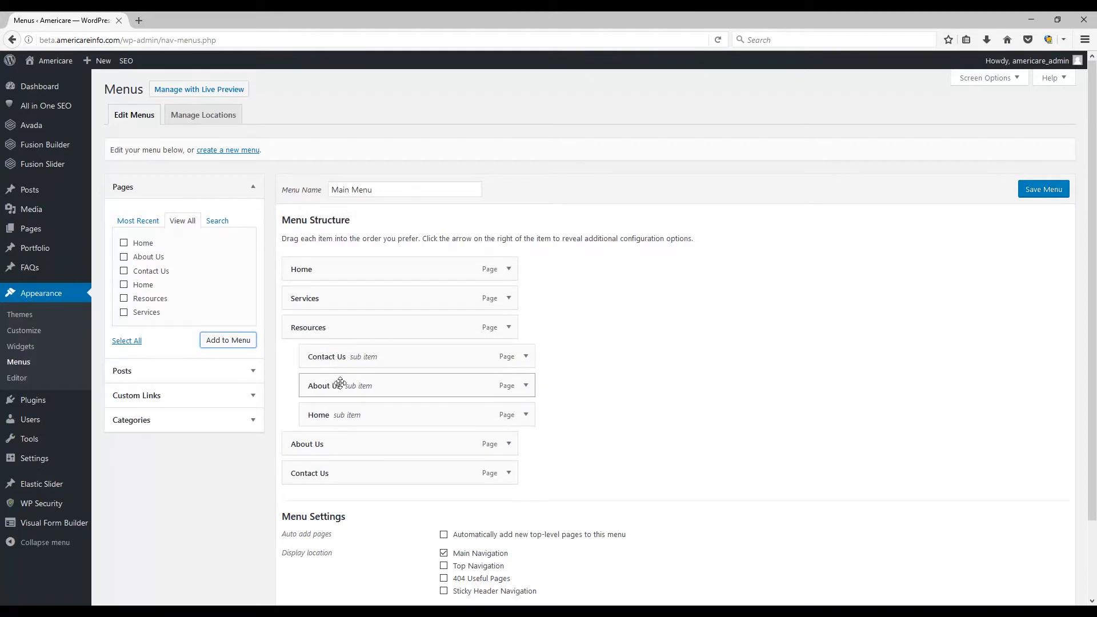
{"action": "left_click_drag", "start_coordinate": [340, 382], "coordinate": [368, 381]}
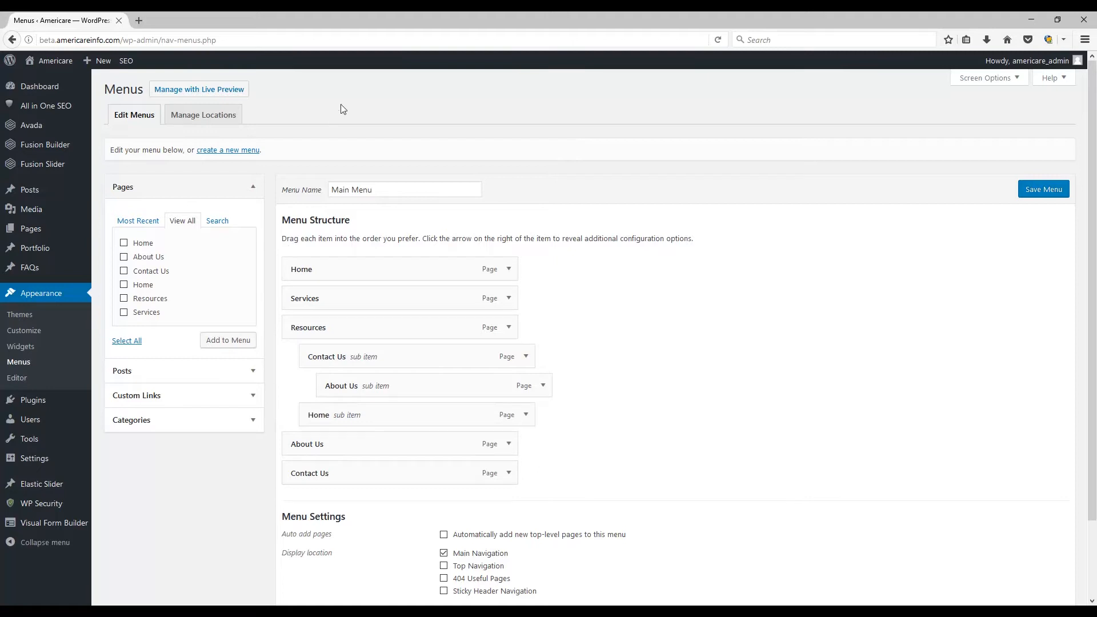
Step: Change the navigation label of the Contact Us sub item under Resources to "Contact"
{"action": "left_click", "coordinate": [526, 358]}
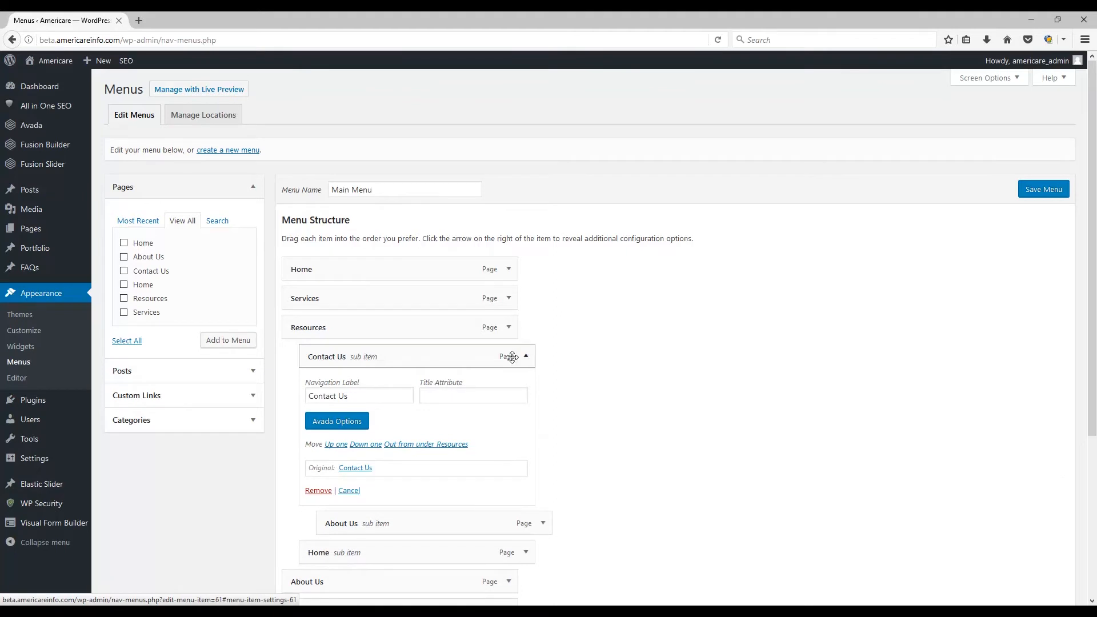
{"action": "scroll", "coordinate": [465, 359], "scroll_direction": "down", "scroll_amount": 3}
{"action": "left_click_drag", "start_coordinate": [370, 269], "coordinate": [286, 266]}
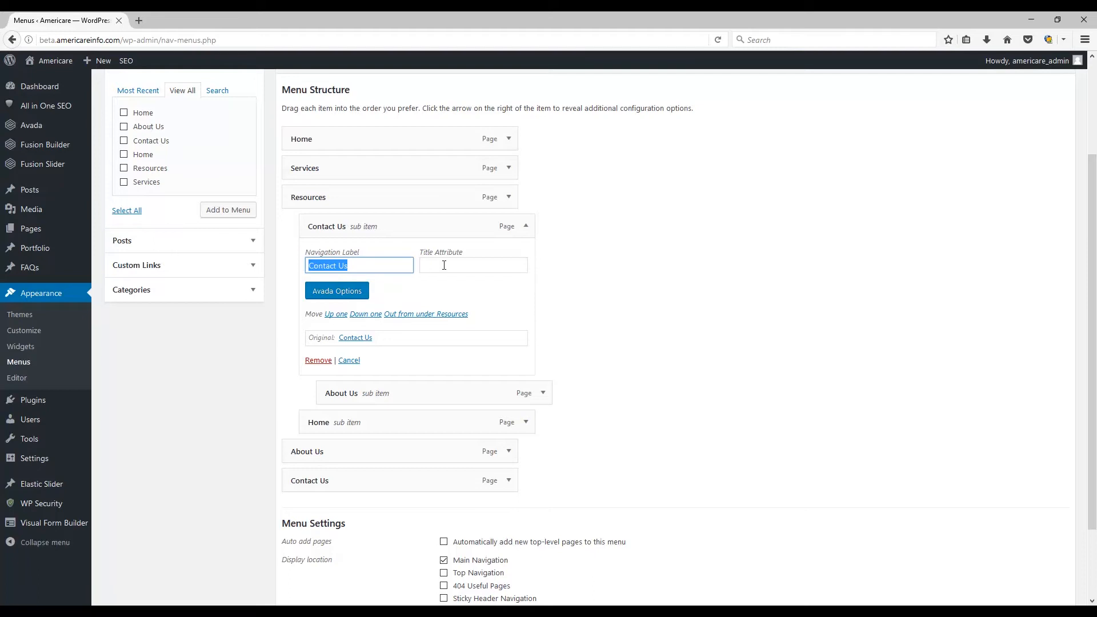
{"action": "left_click", "coordinate": [394, 266]}
{"action": "left_click_drag", "start_coordinate": [336, 267], "coordinate": [368, 263]}
{"action": "key", "text": "BackSpace"}
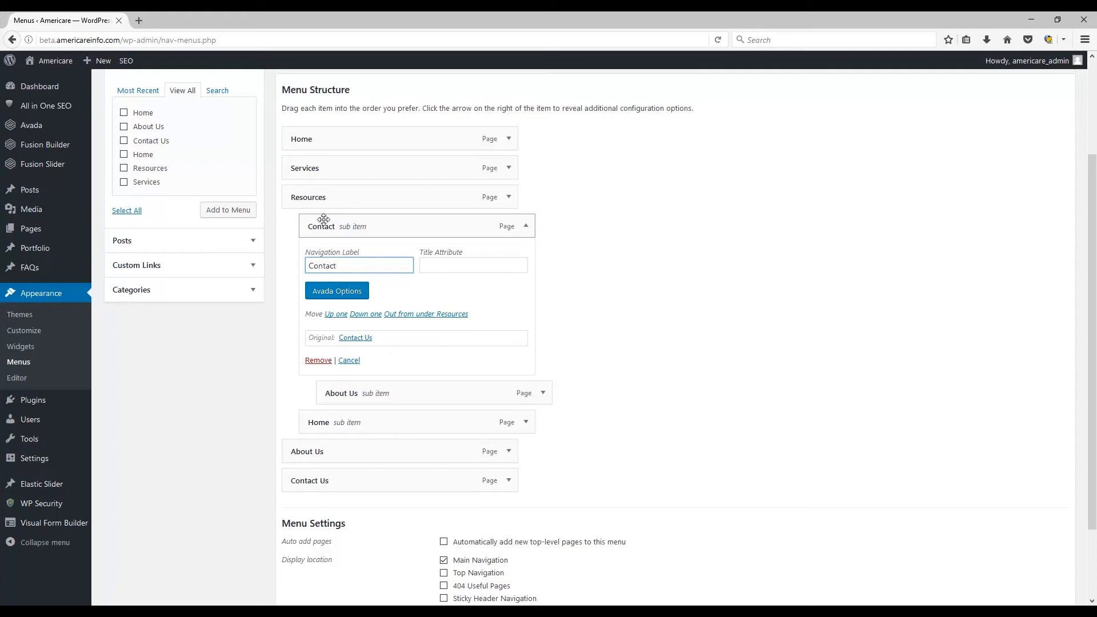
{"action": "left_click", "coordinate": [638, 109]}
{"action": "left_click_drag", "start_coordinate": [1094, 266], "coordinate": [1094, 239]}
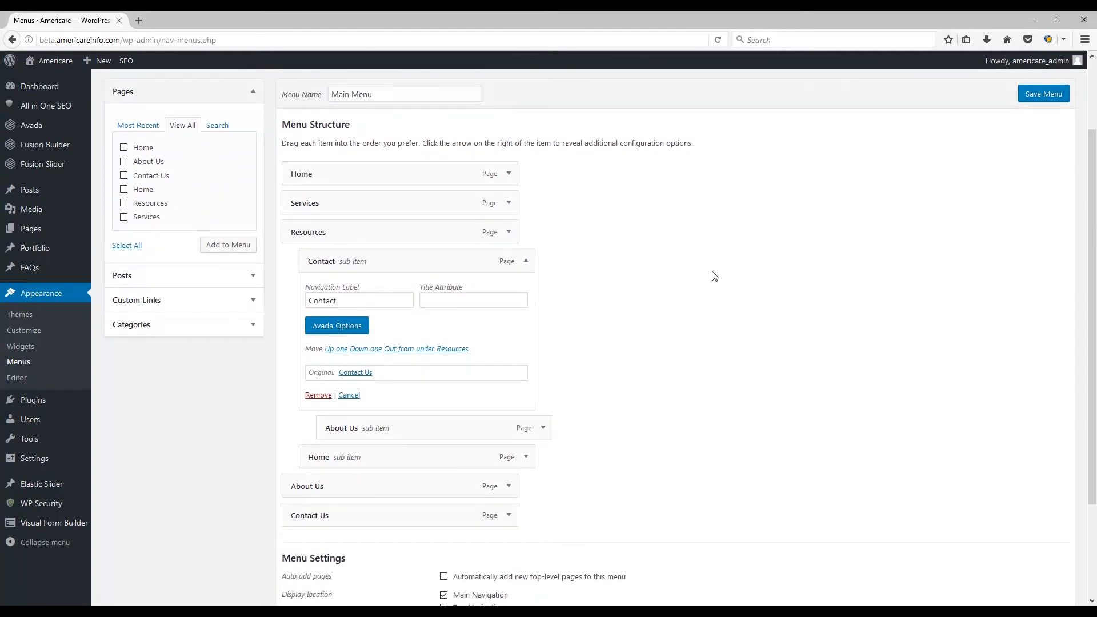
{"action": "scroll", "coordinate": [714, 276], "scroll_direction": "up", "scroll_amount": 3}
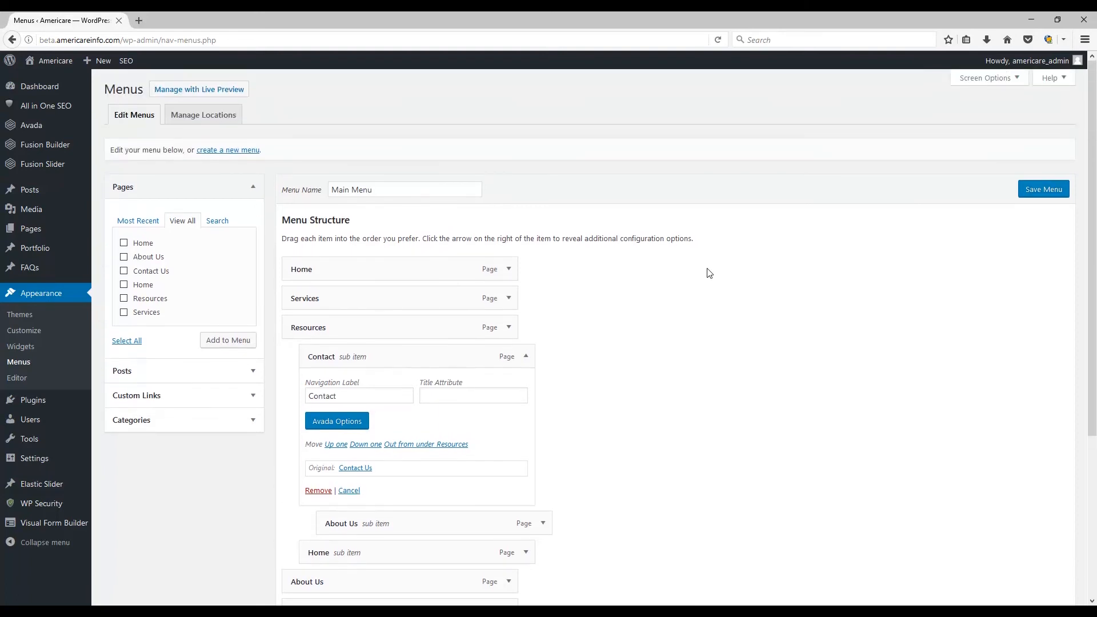